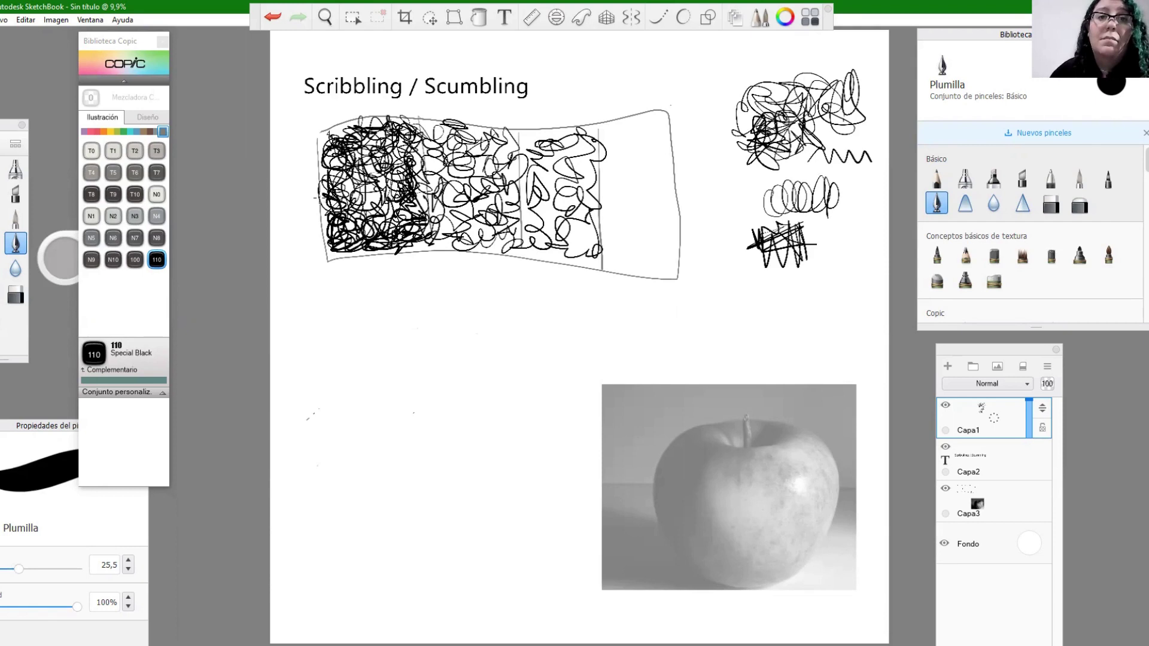
- Fill the value scale with progressively looser scribbles, ending in its empty last cell, and add a solid dark scribble and an open oval at its ends
mouse_move(361, 182)
mouse_down()
mouse_move(353, 216)
mouse_move(364, 161)
mouse_move(427, 131)
mouse_move(444, 163)
mouse_move(478, 133)
mouse_move(512, 146)
mouse_move(474, 185)
mouse_move(431, 174)
mouse_move(433, 215)
mouse_move(515, 191)
mouse_move(461, 228)
mouse_move(598, 254)
mouse_move(563, 207)
mouse_move(532, 203)
mouse_move(529, 149)
mouse_move(572, 135)
mouse_up()
mouse_move(565, 179)
mouse_down()
mouse_move(625, 126)
mouse_move(667, 135)
mouse_move(613, 176)
mouse_move(616, 188)
mouse_move(673, 180)
mouse_move(628, 221)
mouse_move(652, 250)
mouse_move(661, 239)
mouse_move(690, 244)
mouse_up()
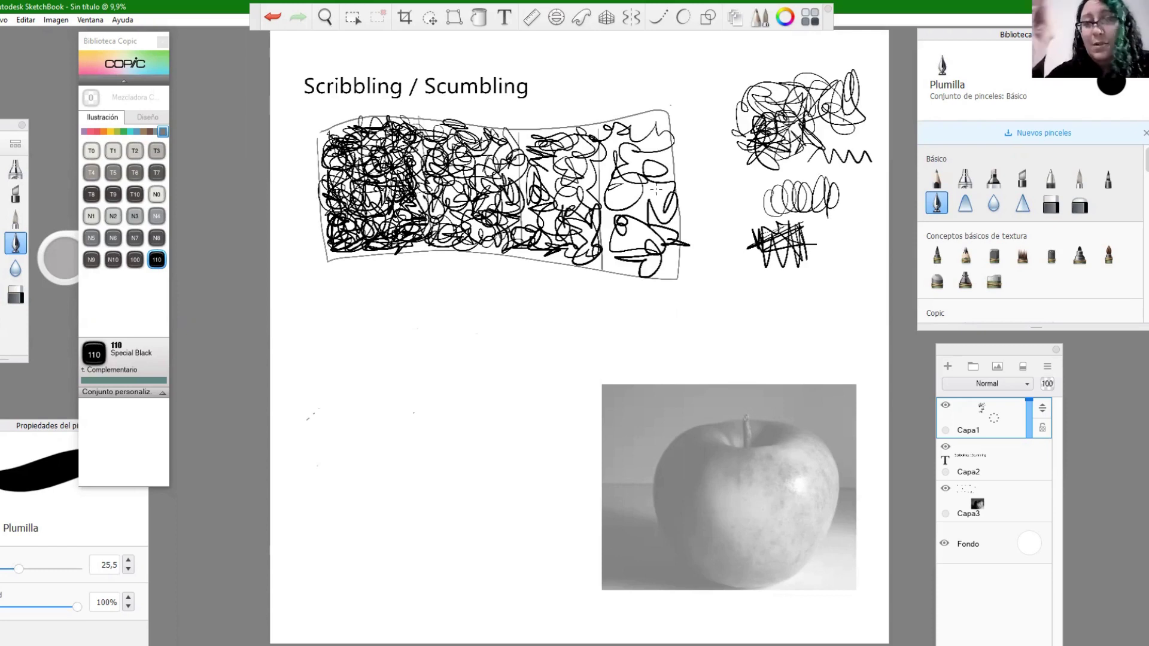
drag(691, 162, 686, 200)
mouse_move(300, 170)
mouse_down()
mouse_move(299, 201)
mouse_move(317, 192)
mouse_up()
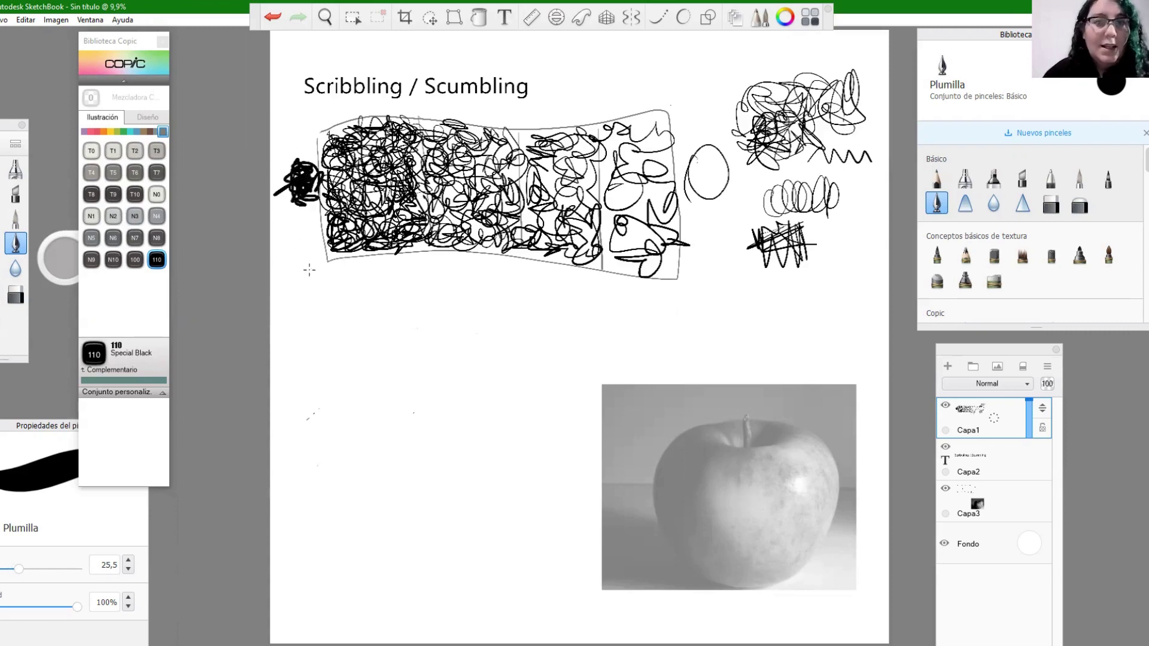
- Trace the apple photo's darker areas with black scribbles around the stem hollow, the shadowed side and the outer contour
drag(761, 471, 781, 368)
drag(691, 479, 576, 306)
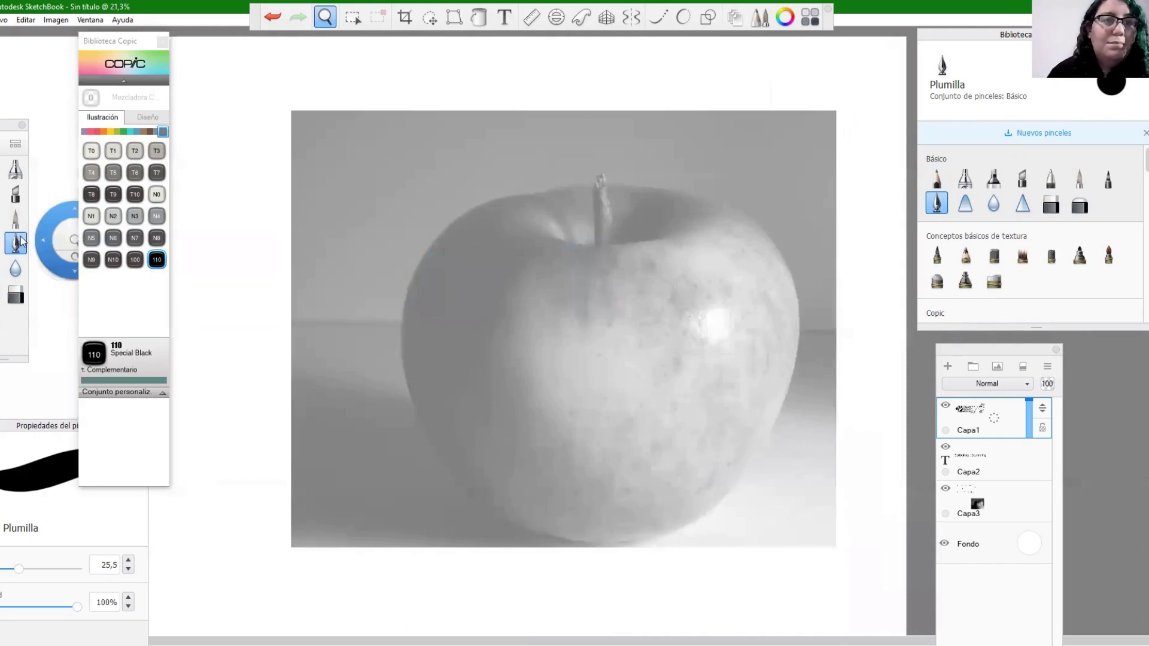
click(519, 337)
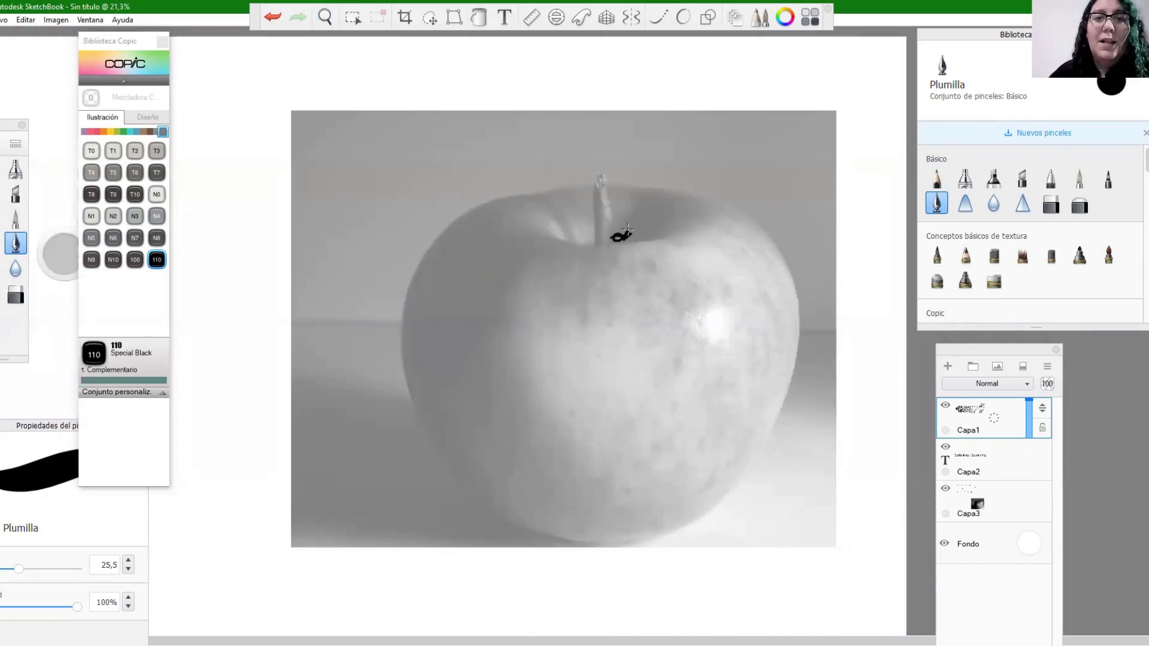
drag(628, 226, 626, 240)
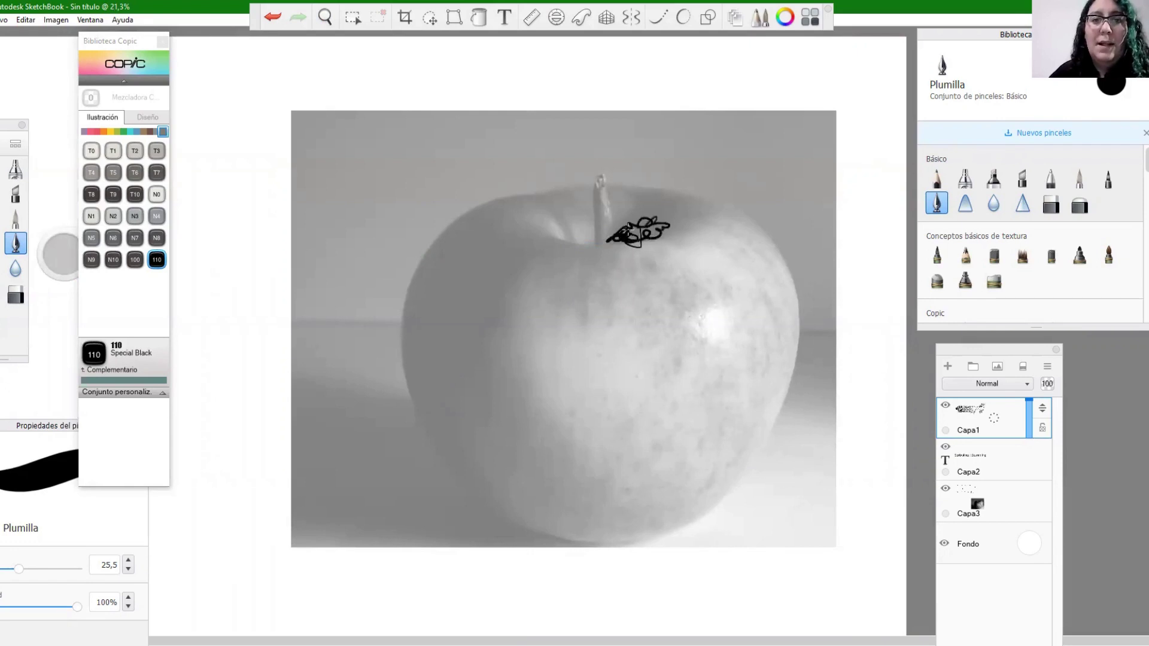
mouse_move(634, 234)
mouse_down()
mouse_move(542, 251)
mouse_move(486, 223)
mouse_move(455, 264)
mouse_move(465, 232)
mouse_move(427, 300)
mouse_move(419, 353)
mouse_move(472, 487)
mouse_move(520, 483)
mouse_move(538, 531)
mouse_move(592, 526)
mouse_move(530, 524)
mouse_move(485, 401)
mouse_move(472, 308)
mouse_move(520, 224)
mouse_move(464, 269)
mouse_move(478, 368)
mouse_move(533, 215)
mouse_move(556, 236)
mouse_up()
mouse_move(631, 203)
mouse_down()
mouse_move(693, 195)
mouse_move(670, 205)
mouse_move(677, 219)
mouse_move(619, 241)
mouse_move(578, 238)
mouse_move(584, 324)
mouse_move(604, 269)
mouse_move(621, 314)
mouse_move(622, 225)
mouse_move(515, 276)
mouse_move(516, 287)
mouse_move(623, 223)
mouse_move(636, 227)
mouse_move(555, 219)
mouse_move(584, 208)
mouse_move(578, 219)
mouse_move(565, 206)
mouse_move(536, 214)
mouse_move(533, 201)
mouse_move(481, 215)
mouse_move(420, 276)
mouse_move(426, 295)
mouse_move(403, 314)
mouse_move(407, 366)
mouse_move(430, 437)
mouse_move(478, 510)
mouse_move(522, 514)
mouse_move(526, 529)
mouse_move(635, 526)
mouse_move(533, 471)
mouse_move(430, 359)
mouse_move(418, 335)
mouse_move(472, 251)
mouse_move(514, 323)
mouse_move(503, 389)
mouse_move(536, 449)
mouse_move(589, 443)
mouse_move(574, 488)
mouse_move(616, 515)
mouse_move(633, 485)
mouse_move(712, 490)
mouse_move(748, 431)
mouse_move(706, 431)
mouse_move(688, 475)
mouse_move(772, 395)
mouse_move(723, 392)
mouse_move(772, 353)
mouse_move(742, 263)
mouse_move(751, 245)
mouse_move(723, 237)
mouse_move(709, 282)
mouse_move(664, 251)
mouse_move(706, 206)
mouse_move(718, 233)
mouse_move(784, 287)
mouse_move(688, 261)
mouse_move(640, 281)
mouse_move(634, 242)
mouse_move(703, 221)
mouse_up()
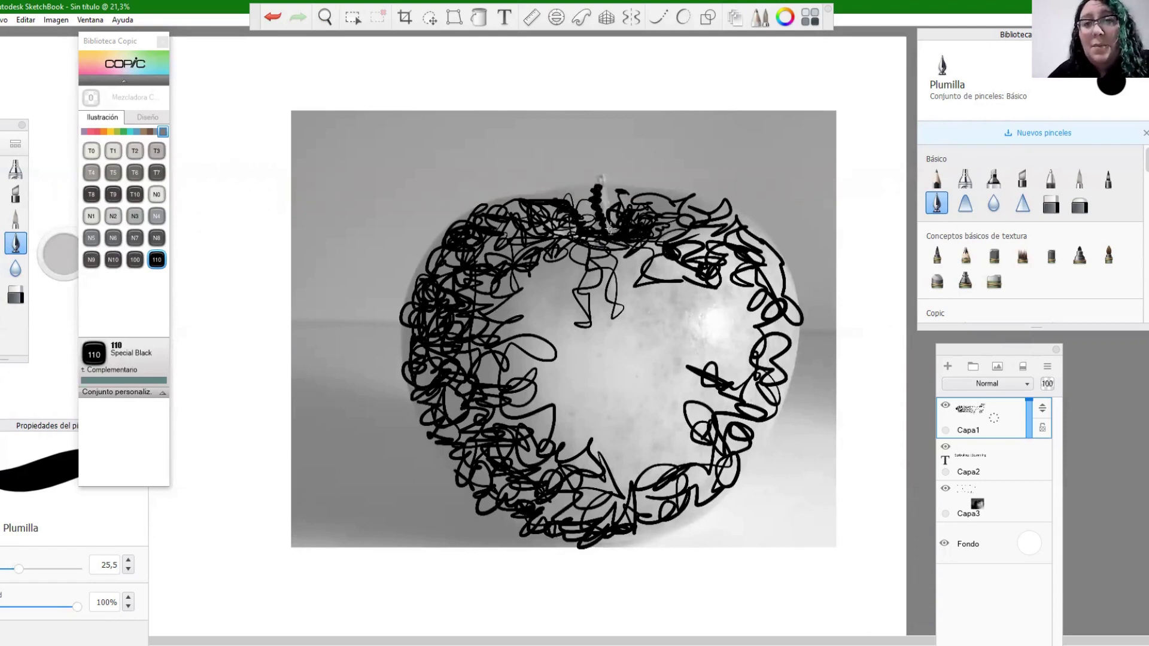
- Densify the scribbles along the apple's shadowed edge and fill its lighter middle with looser loops, leaving the highlight open
drag(677, 199, 663, 230)
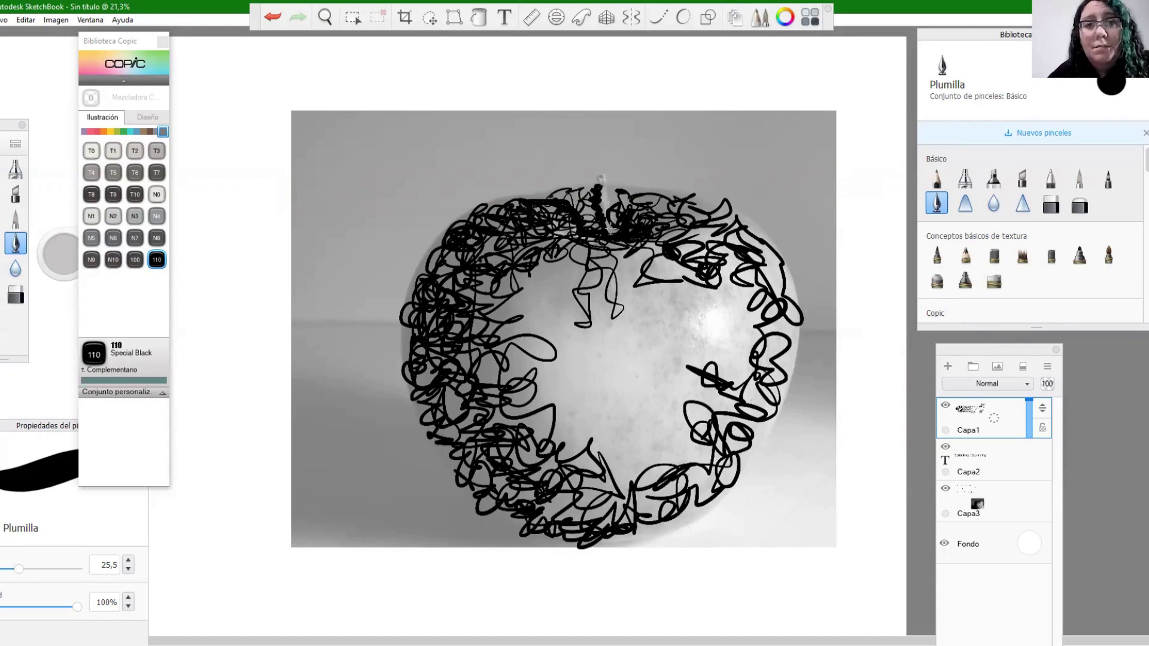
drag(408, 302, 407, 341)
mouse_move(418, 402)
mouse_down()
mouse_move(447, 457)
mouse_move(454, 407)
mouse_move(486, 372)
mouse_move(472, 312)
mouse_move(572, 263)
mouse_move(622, 281)
mouse_move(609, 229)
mouse_up()
mouse_move(575, 272)
mouse_down()
mouse_move(466, 412)
mouse_move(514, 440)
mouse_move(625, 439)
mouse_move(664, 419)
mouse_move(700, 455)
mouse_move(661, 488)
mouse_move(574, 506)
mouse_move(531, 494)
mouse_move(698, 500)
mouse_move(768, 432)
mouse_move(712, 392)
mouse_move(652, 308)
mouse_move(727, 266)
mouse_move(775, 272)
mouse_move(756, 350)
mouse_move(777, 389)
mouse_move(736, 440)
mouse_move(661, 353)
mouse_move(623, 332)
mouse_move(563, 335)
mouse_move(574, 419)
mouse_move(628, 338)
mouse_move(658, 371)
mouse_move(682, 359)
mouse_move(724, 374)
mouse_move(673, 428)
mouse_move(605, 401)
mouse_move(649, 367)
mouse_move(562, 302)
mouse_move(652, 260)
mouse_move(745, 311)
mouse_move(769, 359)
mouse_up()
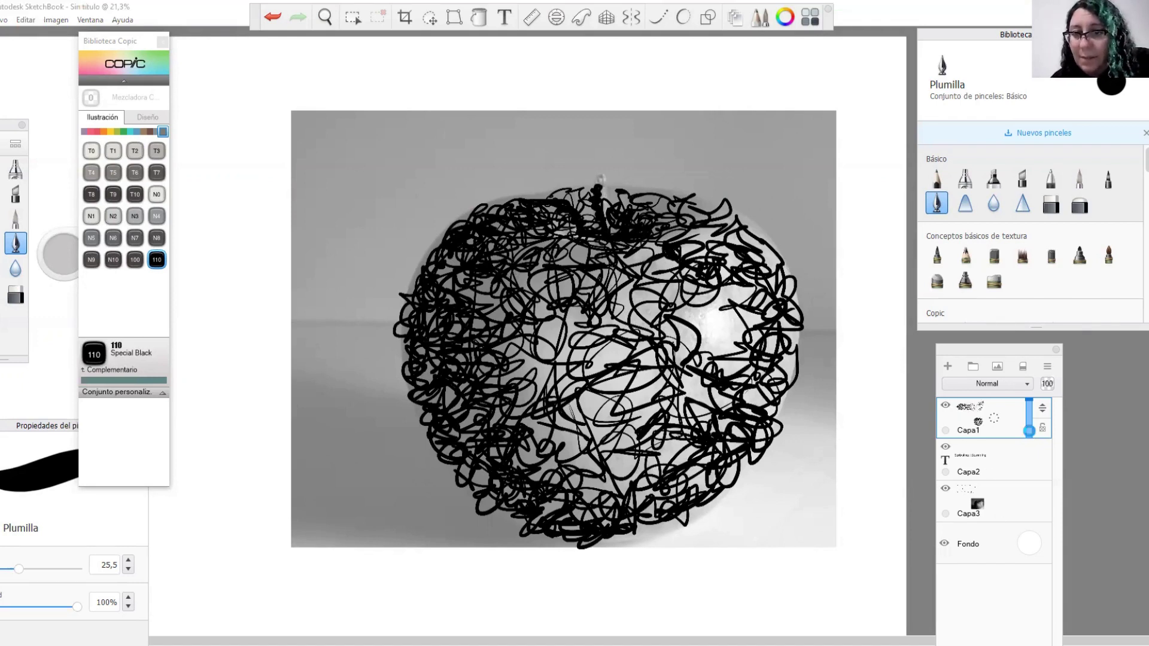
- Set the opacity of the reference photo layer Capa3 to 0
click(993, 505)
click(1046, 383)
text(0)
key(Return)
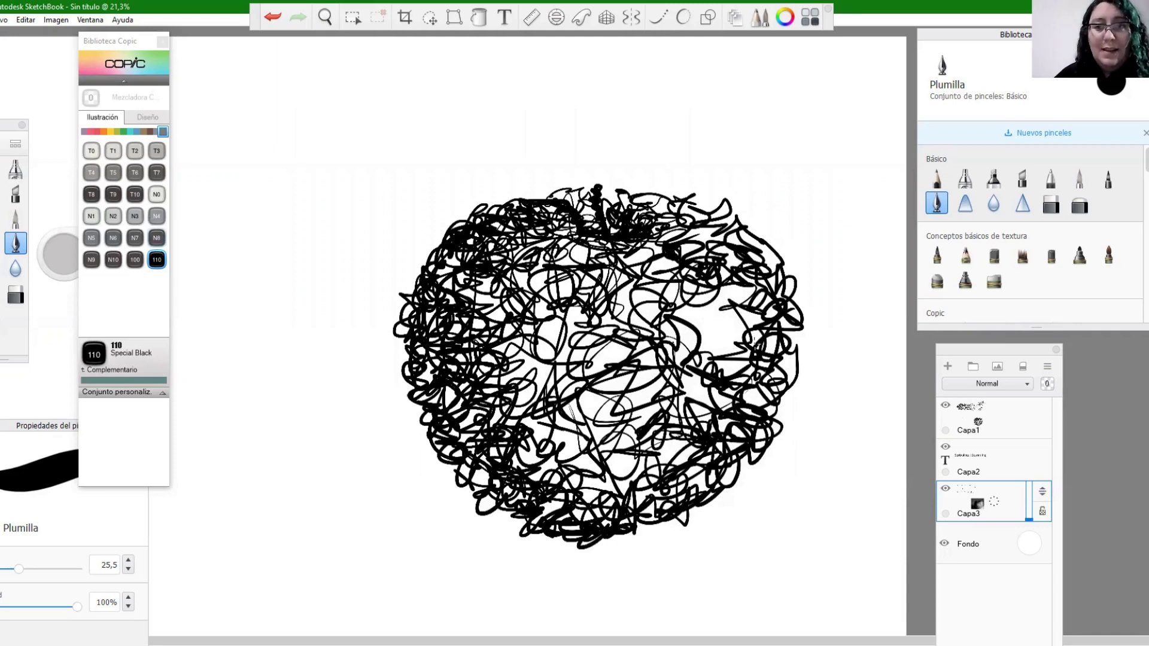
- Darken the apple's shadowed left edge, underside and stem hollow with denser scribbles on layer Capa1
click(1018, 421)
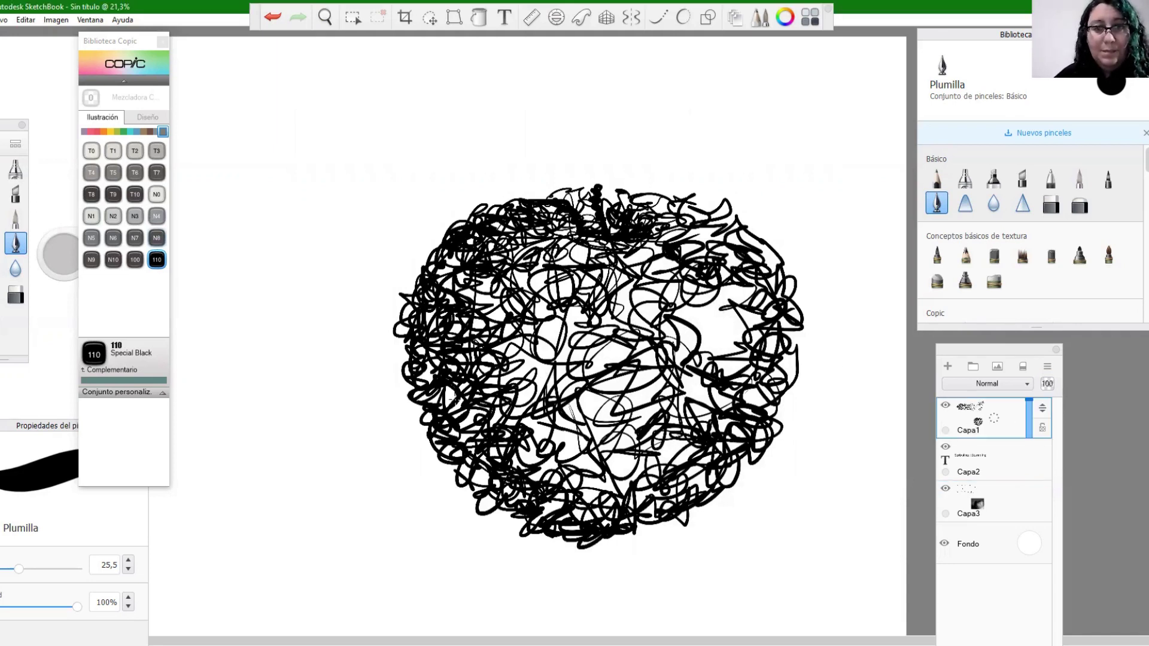
mouse_move(452, 410)
mouse_down()
mouse_move(452, 447)
mouse_move(482, 460)
mouse_move(506, 491)
mouse_move(609, 518)
mouse_up()
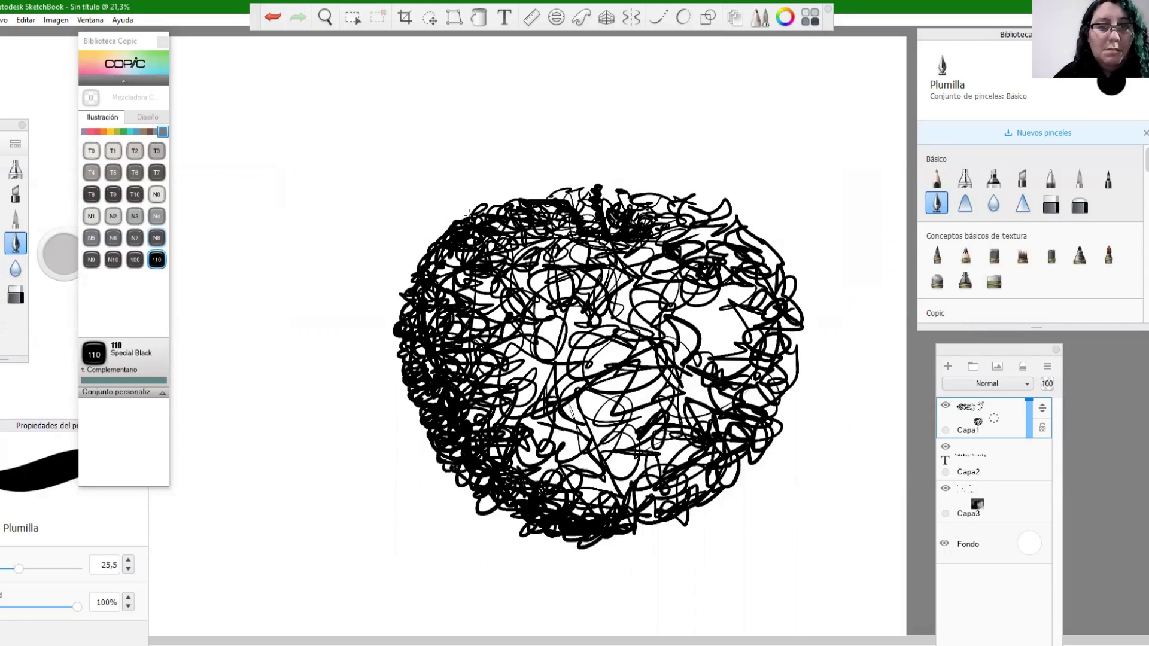
drag(493, 512, 524, 522)
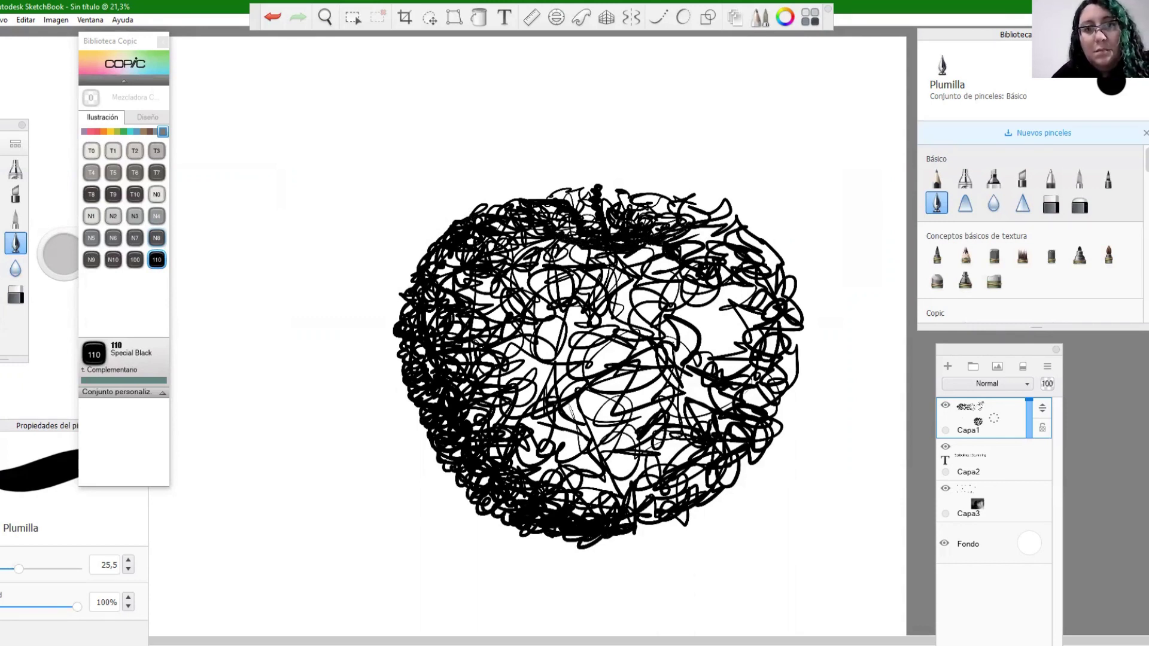
- Blend the apple's midtones with fine scribbles across the centre and highlight, and soften its right and upper contours
mouse_move(443, 269)
mouse_down()
mouse_move(466, 277)
mouse_move(448, 300)
mouse_up()
mouse_move(455, 355)
mouse_down()
mouse_move(482, 410)
mouse_move(533, 449)
mouse_move(559, 443)
mouse_move(616, 475)
mouse_move(639, 472)
mouse_move(631, 454)
mouse_move(682, 452)
mouse_move(697, 474)
mouse_move(615, 362)
mouse_move(598, 382)
mouse_move(538, 368)
mouse_move(625, 356)
mouse_move(651, 368)
mouse_up()
mouse_move(544, 328)
mouse_down()
mouse_move(574, 335)
mouse_move(541, 275)
mouse_up()
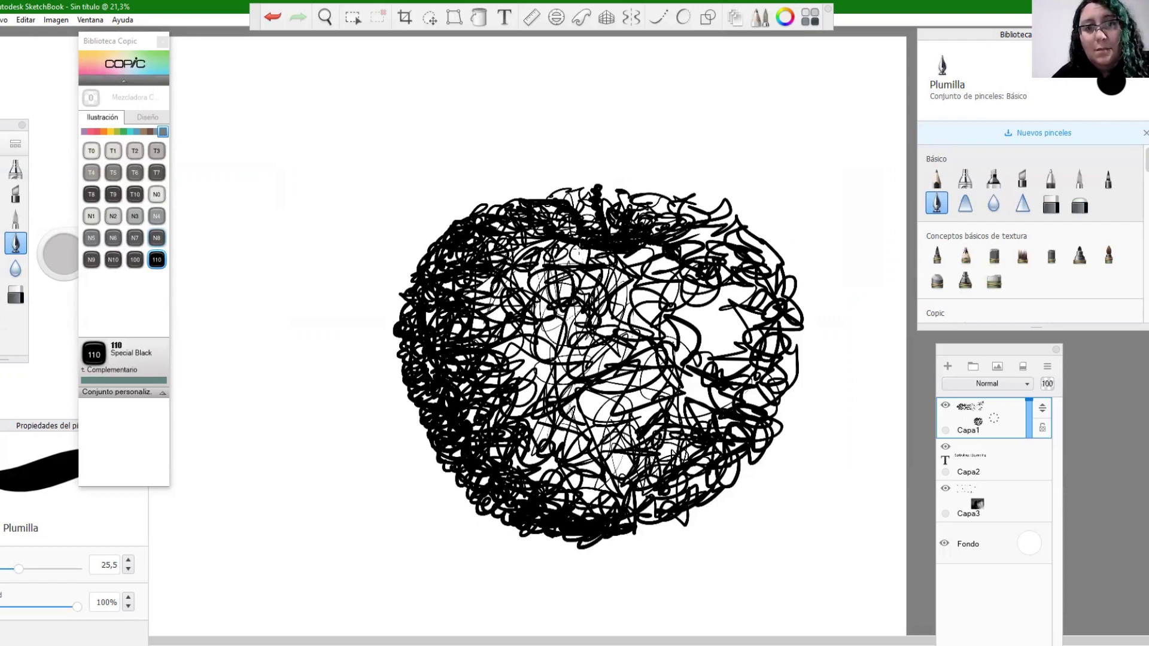
mouse_move(551, 384)
mouse_down()
mouse_move(520, 405)
mouse_move(619, 470)
mouse_move(697, 386)
mouse_move(706, 329)
mouse_move(734, 293)
mouse_up()
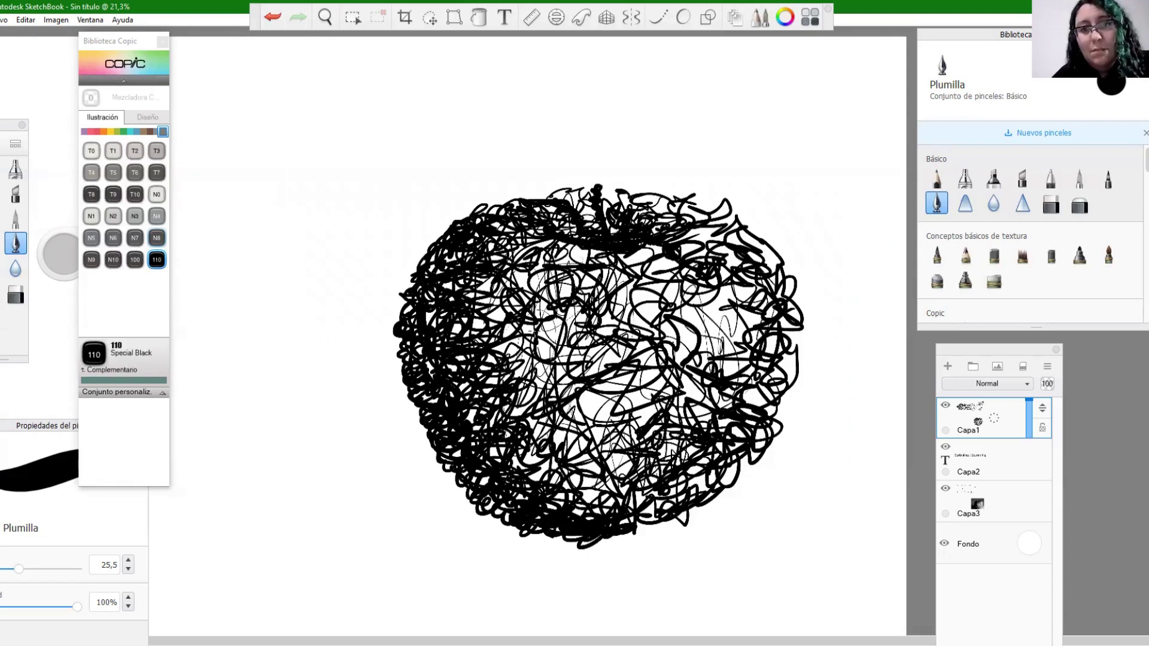
mouse_move(799, 332)
mouse_down()
mouse_move(796, 389)
mouse_move(804, 383)
mouse_move(744, 469)
mouse_up()
drag(714, 207, 664, 187)
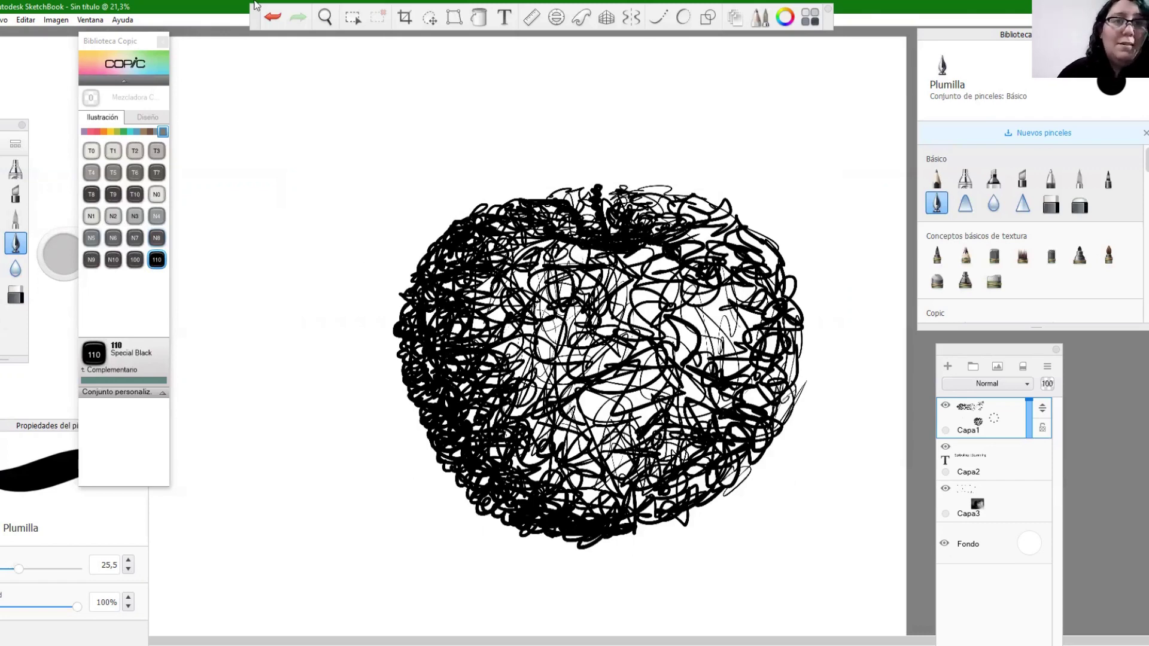
- Scribble a dark pupil surrounded by a round iris in the blank area beside the apple
click(325, 15)
drag(609, 267, 490, 392)
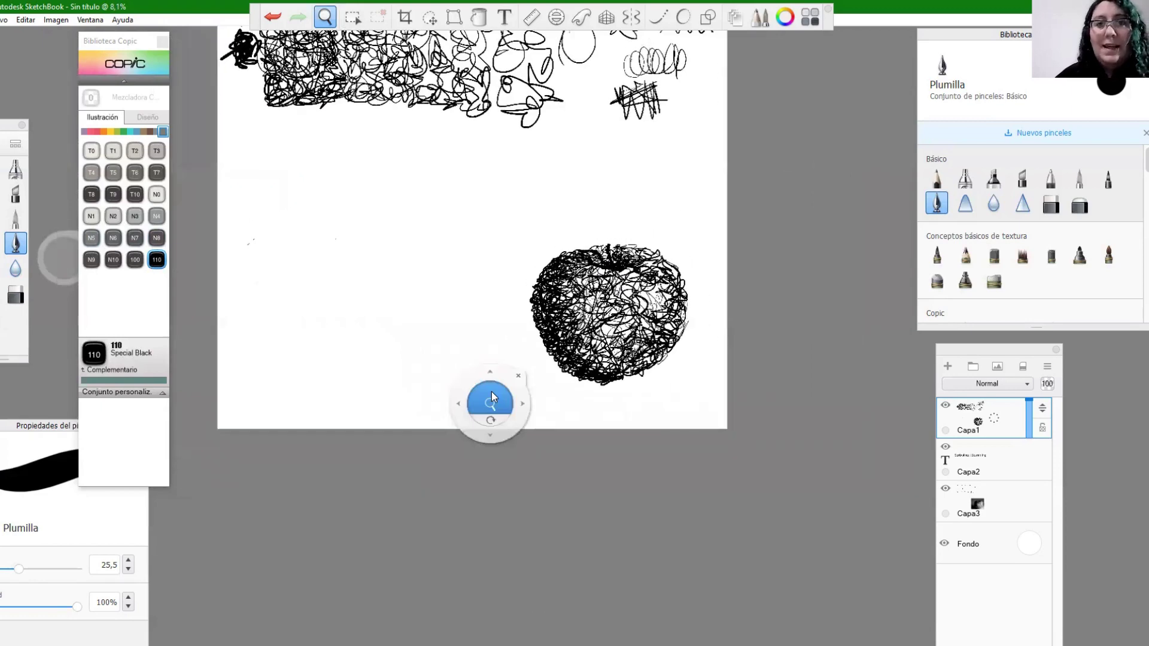
scroll(460, 284, up, 2)
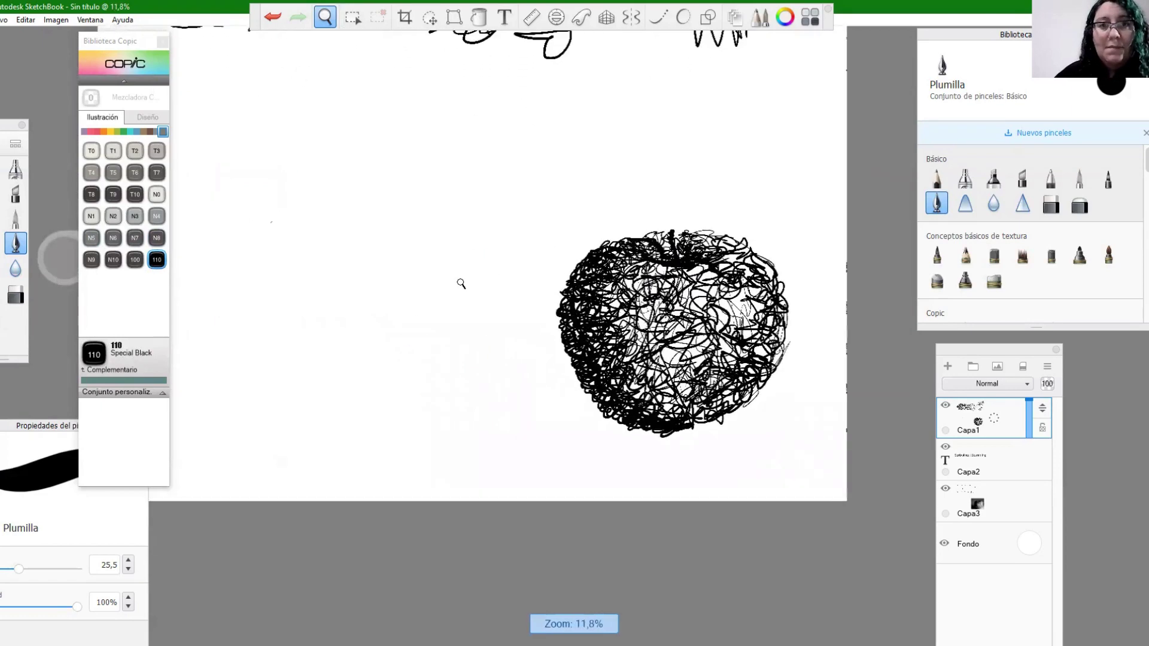
click(12, 243)
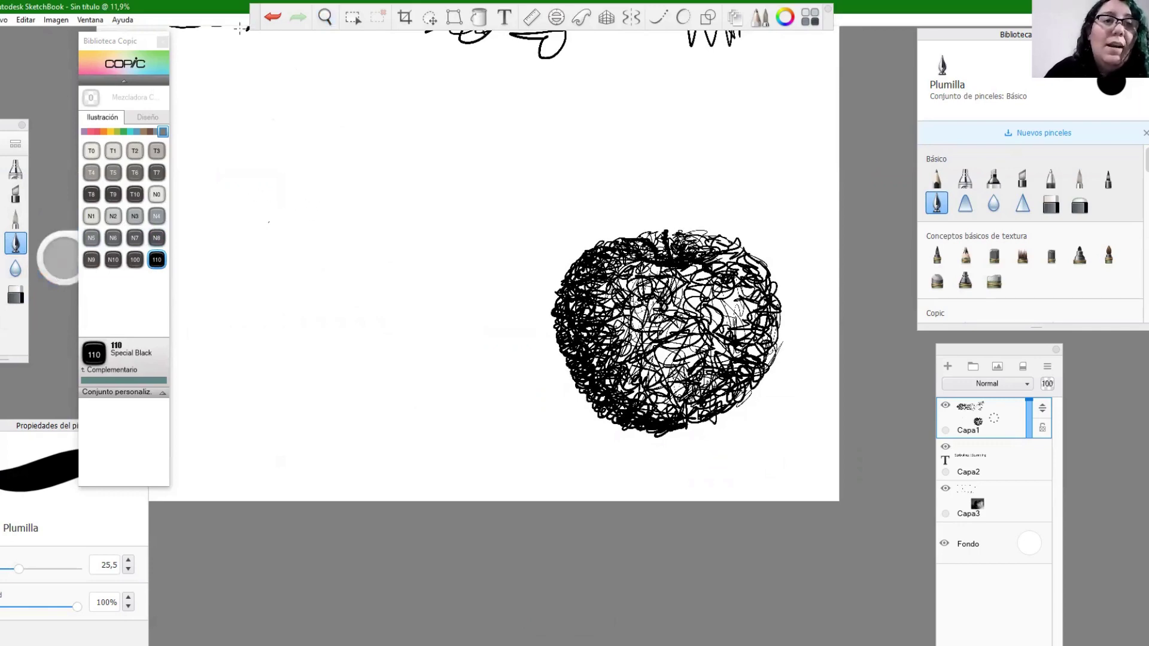
click(324, 17)
drag(371, 110, 372, 249)
drag(350, 320, 361, 297)
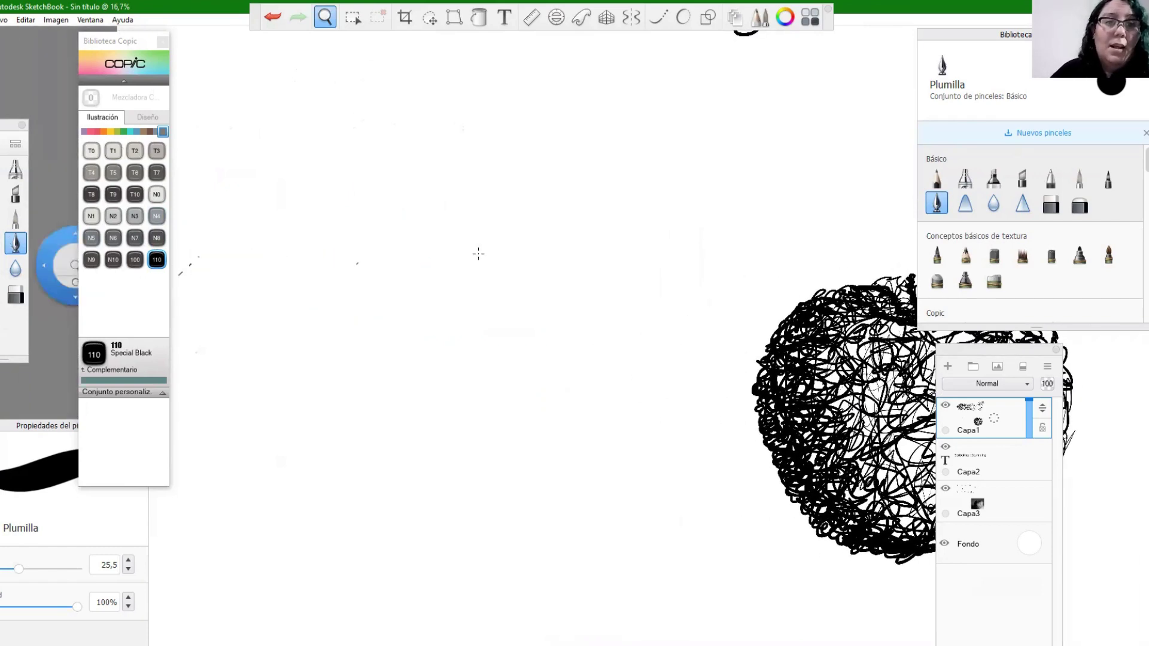
click(409, 228)
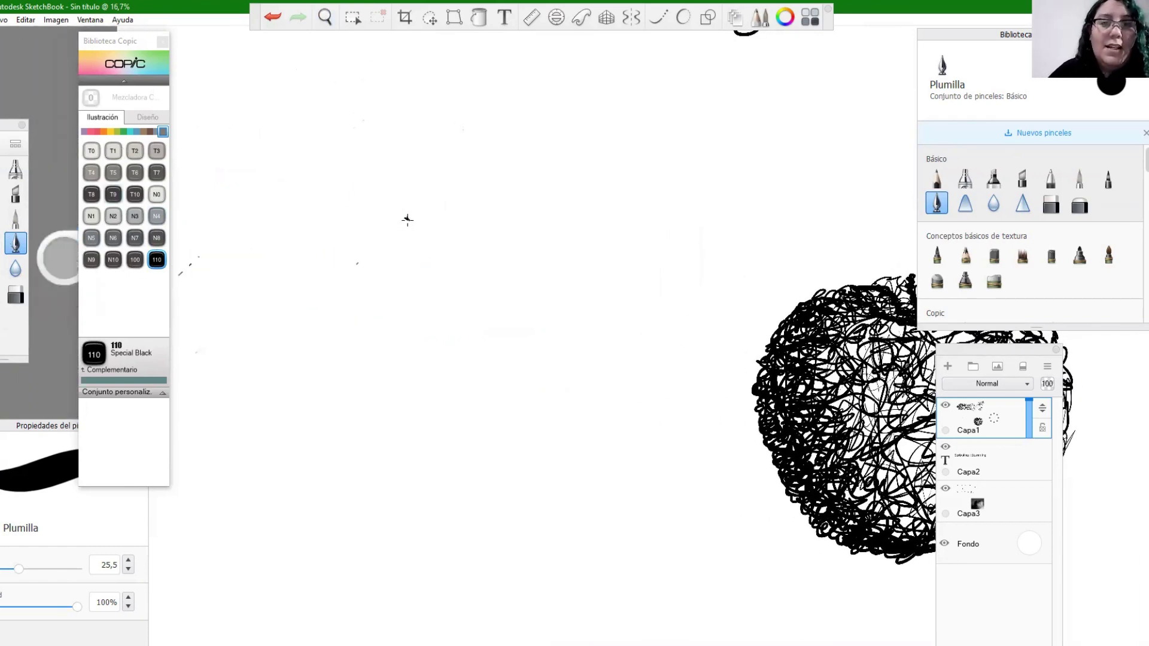
drag(430, 230, 432, 213)
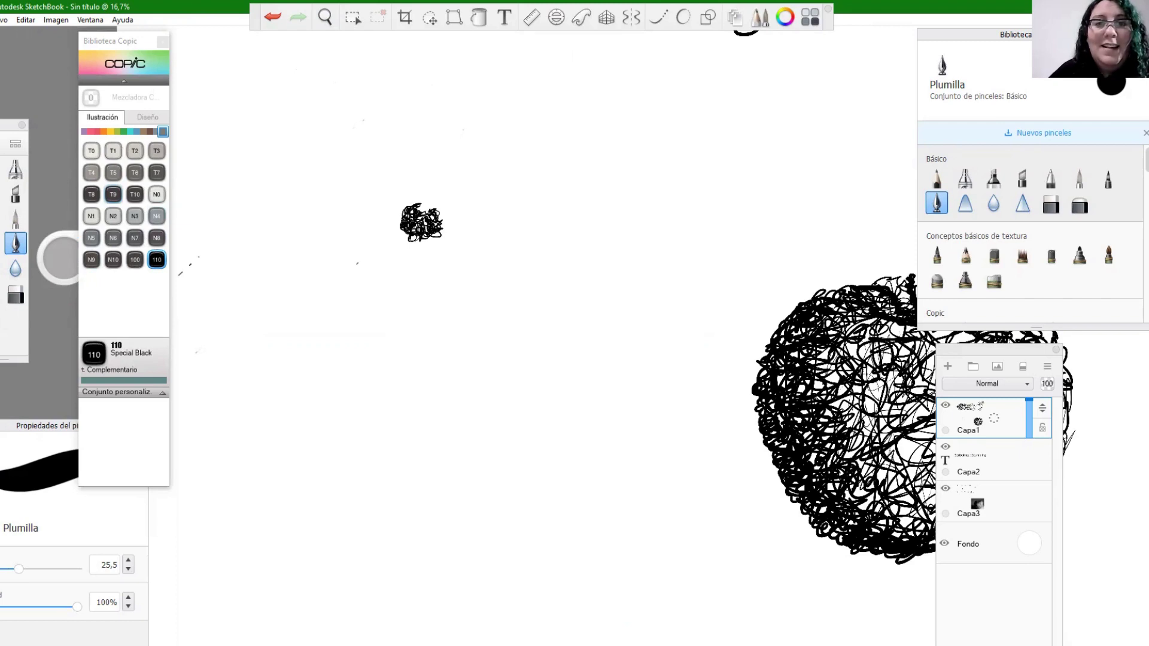
mouse_move(418, 204)
mouse_down()
mouse_move(384, 220)
mouse_move(405, 257)
mouse_move(461, 232)
mouse_move(455, 206)
mouse_up()
mouse_move(443, 248)
mouse_down()
mouse_move(399, 253)
mouse_move(378, 241)
mouse_move(396, 204)
mouse_up()
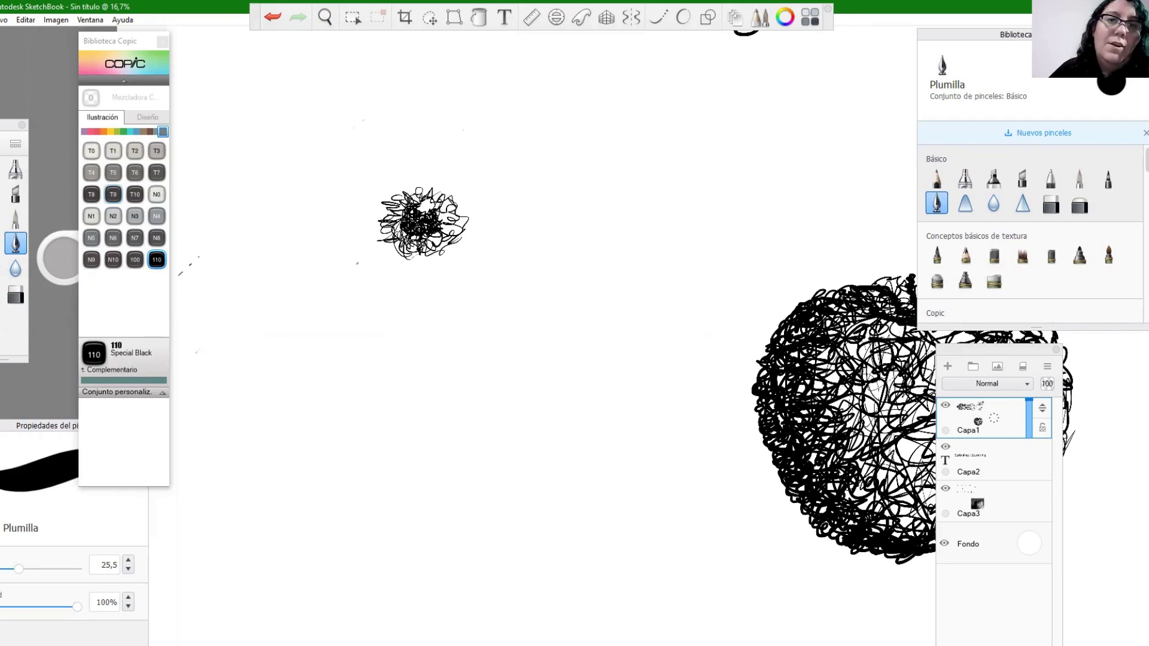
mouse_move(437, 206)
mouse_down()
mouse_move(453, 227)
mouse_move(465, 223)
mouse_move(449, 193)
mouse_move(465, 220)
mouse_move(450, 244)
mouse_move(424, 250)
mouse_up()
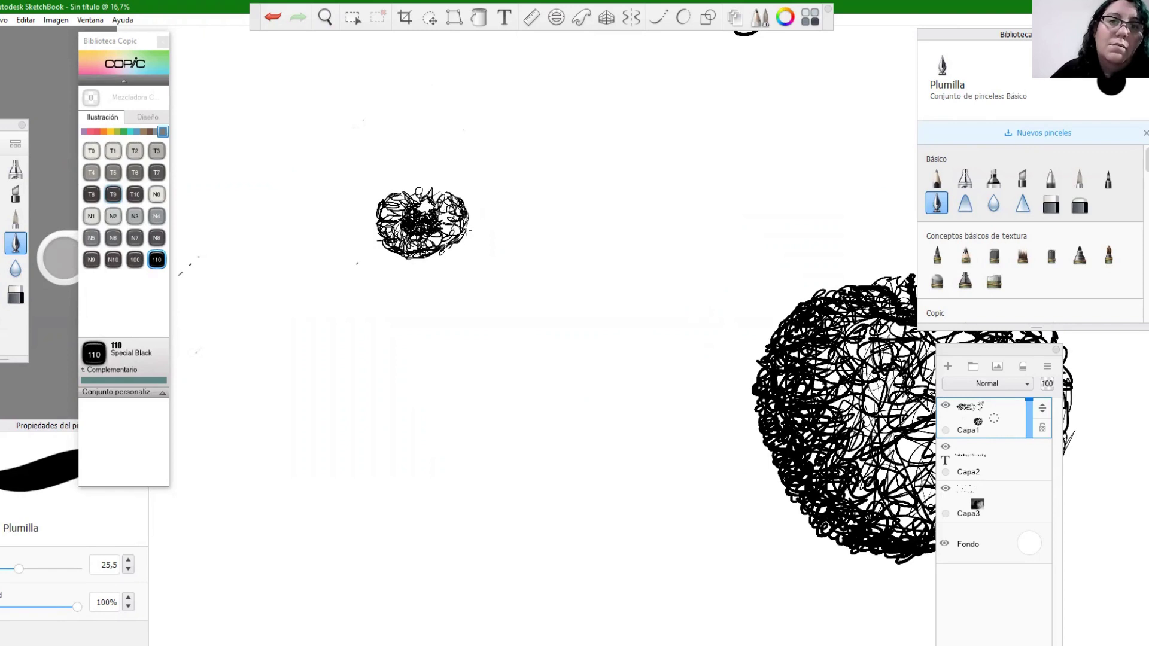
- Sketch the upper and lower eyelids around the iris with loose scribbled lines reaching both eye corners
drag(396, 191, 444, 186)
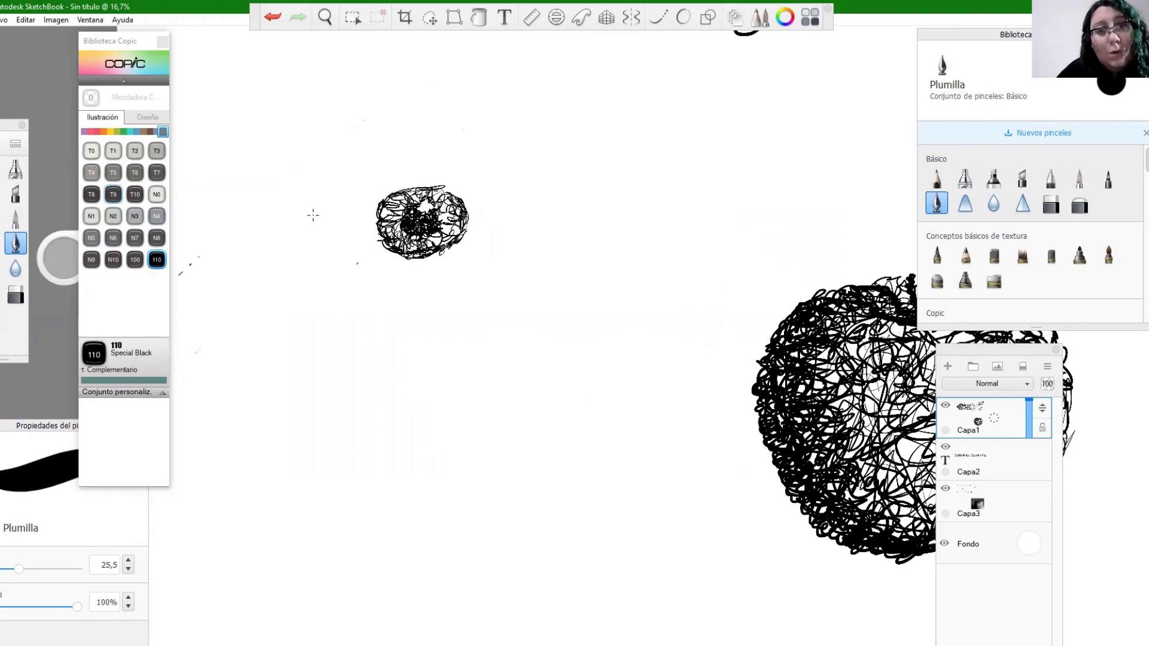
drag(341, 214, 389, 193)
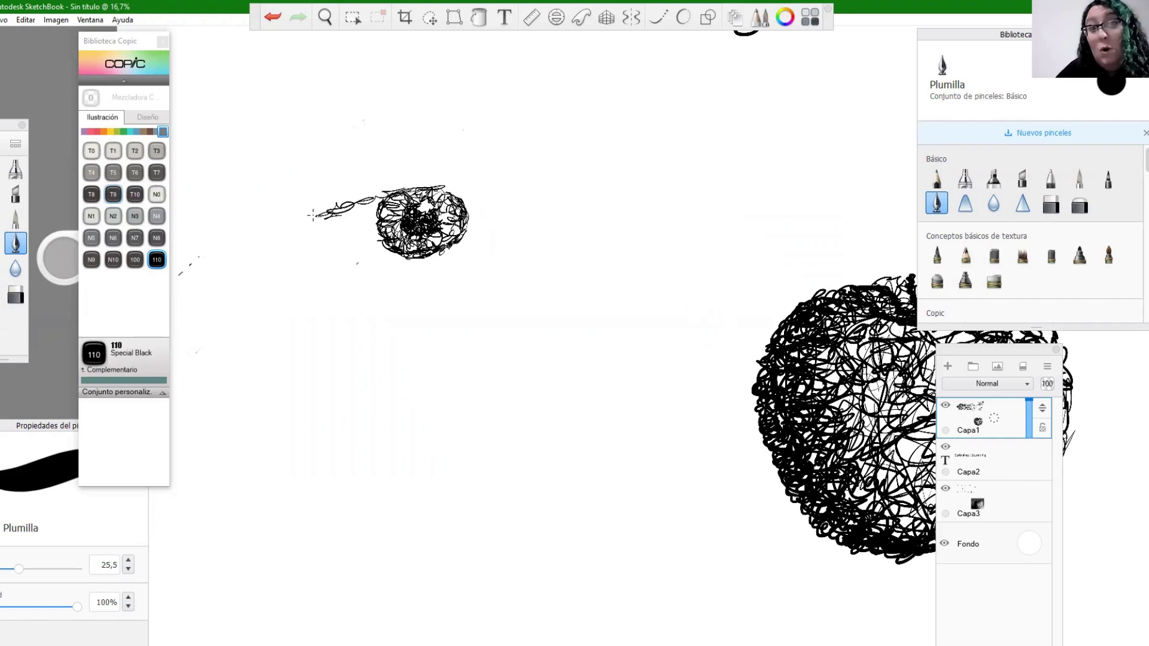
mouse_move(472, 195)
mouse_down()
mouse_move(497, 209)
mouse_move(542, 193)
mouse_move(479, 161)
mouse_move(548, 198)
mouse_move(518, 203)
mouse_move(491, 185)
mouse_move(344, 204)
mouse_move(349, 187)
mouse_move(333, 184)
mouse_move(354, 174)
mouse_move(297, 224)
mouse_move(359, 204)
mouse_move(341, 233)
mouse_move(305, 242)
mouse_move(434, 270)
mouse_move(479, 253)
mouse_move(428, 264)
mouse_up()
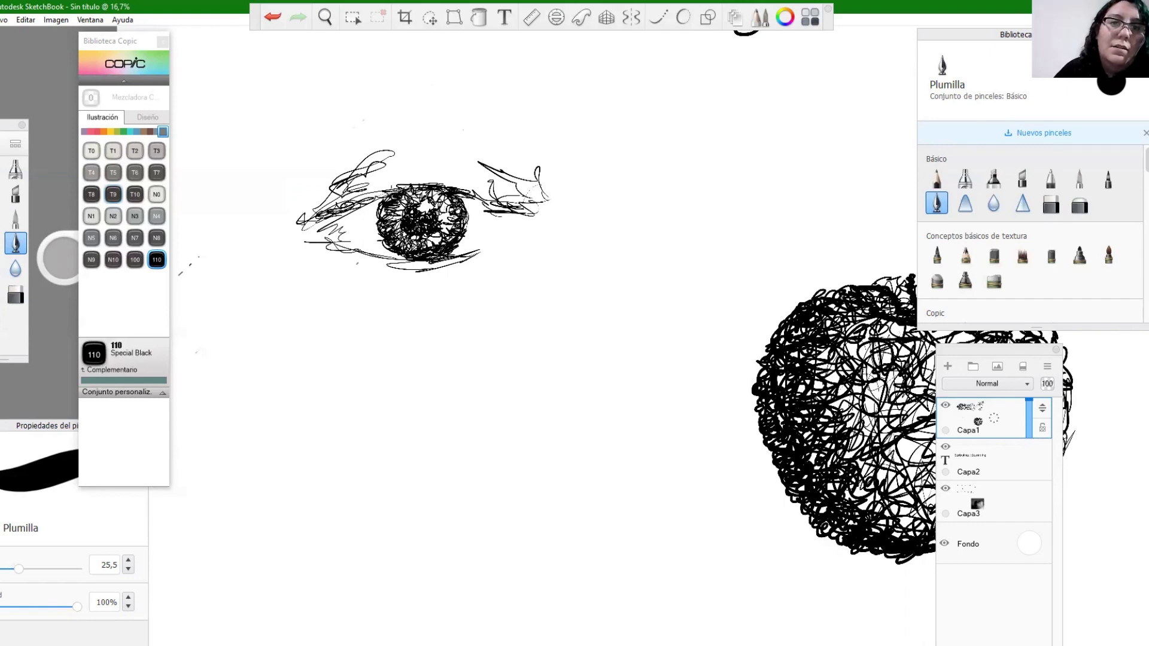
- Build up the eyelid folds and under-eye creases with scribbles, and sketch an arched eyebrow above the eye
mouse_move(479, 252)
mouse_down()
mouse_move(487, 264)
mouse_move(527, 211)
mouse_move(486, 261)
mouse_move(525, 219)
mouse_move(520, 236)
mouse_move(472, 197)
mouse_move(335, 216)
mouse_move(276, 246)
mouse_move(326, 223)
mouse_move(359, 248)
mouse_move(296, 252)
mouse_move(317, 268)
mouse_move(361, 284)
mouse_move(414, 283)
mouse_move(400, 301)
mouse_move(372, 293)
mouse_move(473, 287)
mouse_move(414, 292)
mouse_move(335, 274)
mouse_move(286, 238)
mouse_move(282, 261)
mouse_move(296, 285)
mouse_move(290, 245)
mouse_move(317, 207)
mouse_move(308, 212)
mouse_move(401, 151)
mouse_move(443, 139)
mouse_move(482, 146)
mouse_move(437, 134)
mouse_move(535, 171)
mouse_move(569, 207)
mouse_move(595, 203)
mouse_move(538, 222)
mouse_move(565, 218)
mouse_move(580, 186)
mouse_move(562, 183)
mouse_move(538, 146)
mouse_move(494, 149)
mouse_move(484, 130)
mouse_move(381, 154)
mouse_move(302, 209)
mouse_move(326, 167)
mouse_move(292, 239)
mouse_move(291, 201)
mouse_move(320, 181)
mouse_move(299, 213)
mouse_move(404, 138)
mouse_move(494, 142)
mouse_move(439, 129)
mouse_move(478, 123)
mouse_move(577, 165)
mouse_move(600, 203)
mouse_move(568, 212)
mouse_move(625, 227)
mouse_move(547, 234)
mouse_move(599, 226)
mouse_move(479, 201)
mouse_move(533, 238)
mouse_move(461, 258)
mouse_move(497, 250)
mouse_move(492, 241)
mouse_move(446, 266)
mouse_move(386, 269)
mouse_move(333, 233)
mouse_move(356, 287)
mouse_move(422, 299)
mouse_move(476, 293)
mouse_move(548, 256)
mouse_move(434, 291)
mouse_up()
mouse_move(302, 254)
mouse_down()
mouse_move(281, 286)
mouse_move(302, 304)
mouse_move(293, 272)
mouse_move(349, 309)
mouse_move(341, 344)
mouse_move(269, 269)
mouse_move(404, 350)
mouse_move(574, 299)
mouse_move(374, 335)
mouse_move(302, 294)
mouse_move(314, 154)
mouse_up()
mouse_move(338, 93)
mouse_down()
mouse_move(288, 118)
mouse_move(328, 71)
mouse_move(345, 92)
mouse_move(413, 47)
mouse_move(524, 69)
mouse_move(560, 91)
mouse_move(395, 53)
mouse_move(303, 114)
mouse_move(353, 69)
mouse_move(345, 93)
mouse_move(296, 99)
mouse_move(299, 83)
mouse_move(422, 48)
mouse_move(580, 89)
mouse_move(527, 69)
mouse_move(383, 70)
mouse_move(335, 101)
mouse_move(583, 141)
mouse_move(638, 202)
mouse_up()
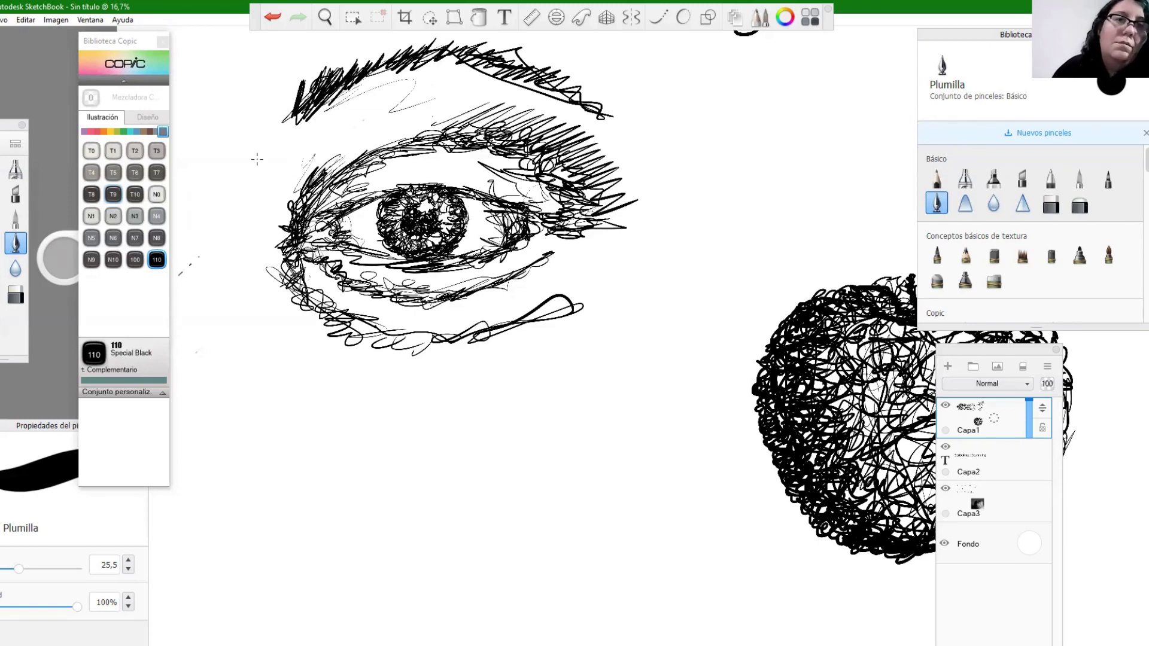
- Sketch the nose below the eye's inner corner with loose strokes for the bridge, the side, the nostril wing and the dark nostril
mouse_move(269, 158)
mouse_down()
mouse_move(305, 359)
mouse_move(267, 203)
mouse_move(236, 277)
mouse_move(284, 470)
mouse_up()
mouse_move(309, 347)
mouse_down()
mouse_move(302, 317)
mouse_move(317, 356)
mouse_move(299, 421)
mouse_move(320, 465)
mouse_up()
mouse_move(293, 417)
mouse_down()
mouse_move(320, 467)
mouse_move(353, 475)
mouse_up()
drag(326, 538, 252, 588)
mouse_move(296, 553)
mouse_down()
mouse_move(336, 553)
mouse_move(325, 572)
mouse_move(350, 569)
mouse_move(378, 542)
mouse_up()
mouse_move(366, 501)
mouse_down()
mouse_move(397, 551)
mouse_move(374, 571)
mouse_move(347, 544)
mouse_up()
mouse_move(336, 521)
mouse_down()
mouse_move(350, 539)
mouse_move(341, 589)
mouse_up()
drag(360, 443, 346, 463)
drag(323, 398, 356, 466)
drag(317, 421, 356, 474)
drag(332, 422, 319, 379)
mouse_move(359, 472)
mouse_down()
mouse_move(387, 541)
mouse_move(333, 565)
mouse_move(380, 578)
mouse_move(261, 593)
mouse_move(296, 623)
mouse_move(299, 587)
mouse_up()
- Shade the area under the eye and the side of the nose toward the cheek with scribbles
mouse_move(302, 259)
mouse_down()
mouse_move(335, 280)
mouse_move(330, 302)
mouse_move(428, 315)
mouse_up()
mouse_move(314, 284)
mouse_down()
mouse_move(359, 298)
mouse_move(404, 341)
mouse_move(529, 338)
mouse_up()
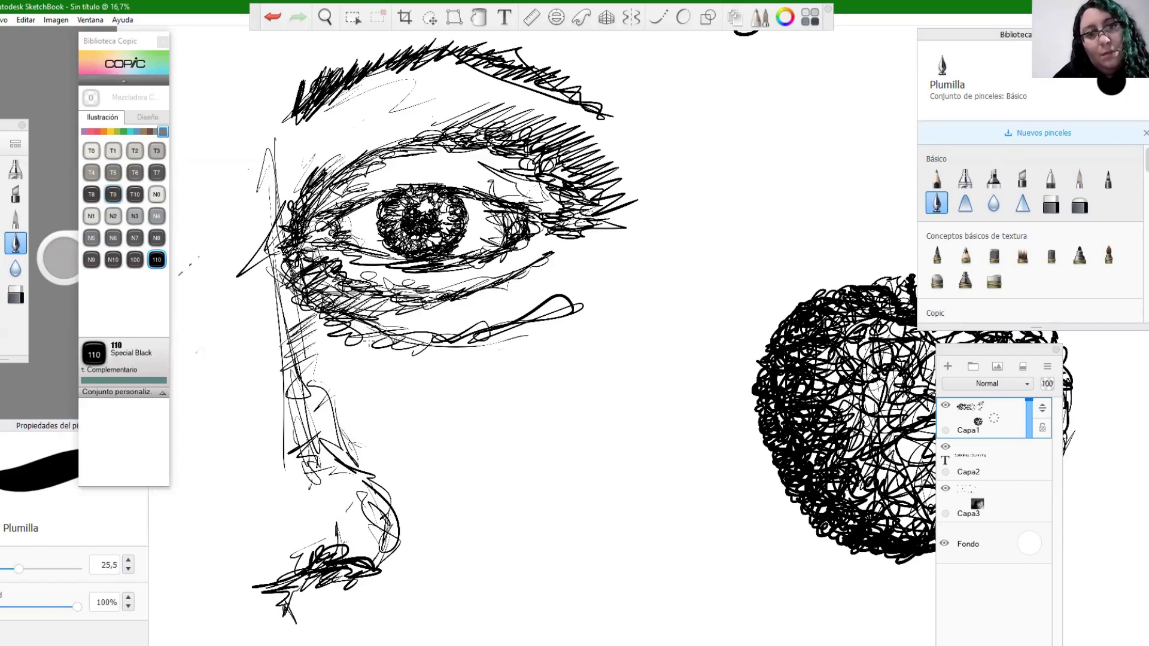
mouse_move(352, 326)
mouse_down()
mouse_move(308, 374)
mouse_move(368, 388)
mouse_move(368, 419)
mouse_move(404, 461)
mouse_up()
mouse_move(326, 404)
mouse_down()
mouse_move(383, 452)
mouse_move(353, 439)
mouse_up()
mouse_move(306, 389)
mouse_down()
mouse_move(362, 463)
mouse_move(449, 544)
mouse_move(389, 496)
mouse_move(335, 415)
mouse_move(305, 302)
mouse_move(281, 263)
mouse_up()
- Darken the upper eyelid fold, pupil, iris outline and eye corners with denser scribbles
mouse_move(303, 178)
mouse_down()
mouse_move(356, 120)
mouse_move(336, 163)
mouse_move(436, 90)
mouse_move(442, 126)
mouse_up()
mouse_move(341, 167)
mouse_down()
mouse_move(448, 131)
mouse_move(401, 143)
mouse_move(503, 147)
mouse_move(572, 182)
mouse_move(526, 166)
mouse_move(567, 175)
mouse_move(531, 150)
mouse_move(589, 199)
mouse_move(480, 146)
mouse_up()
mouse_move(420, 211)
mouse_down()
mouse_move(429, 220)
mouse_move(412, 220)
mouse_up()
drag(405, 216, 422, 205)
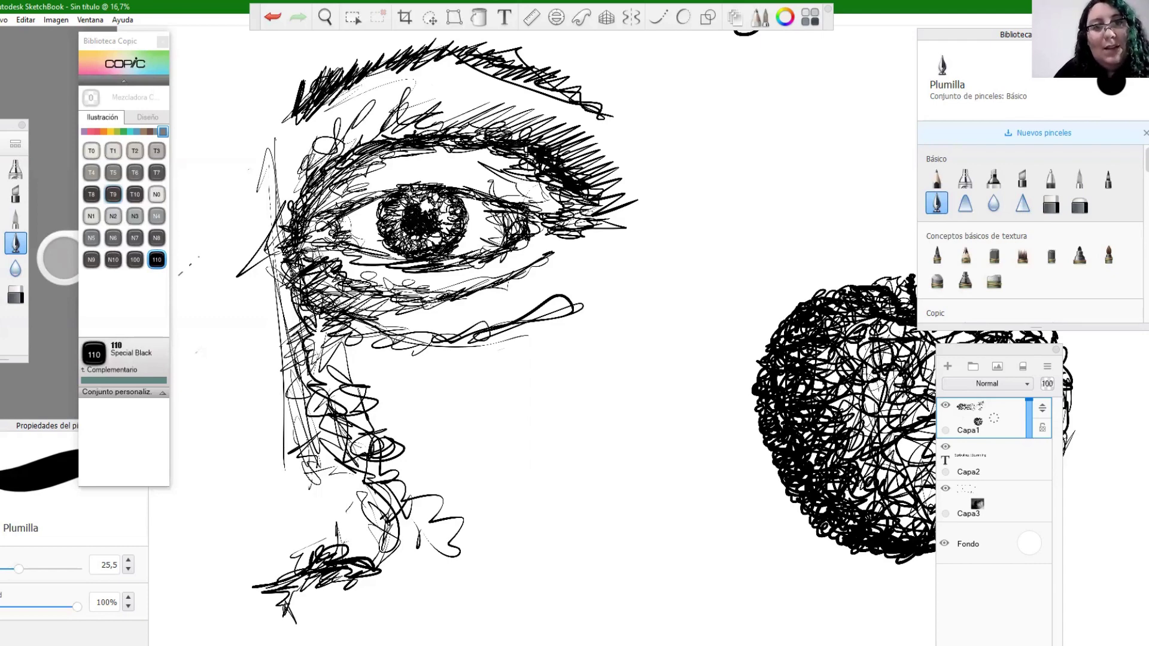
mouse_move(380, 238)
mouse_down()
mouse_move(441, 251)
mouse_move(466, 213)
mouse_up()
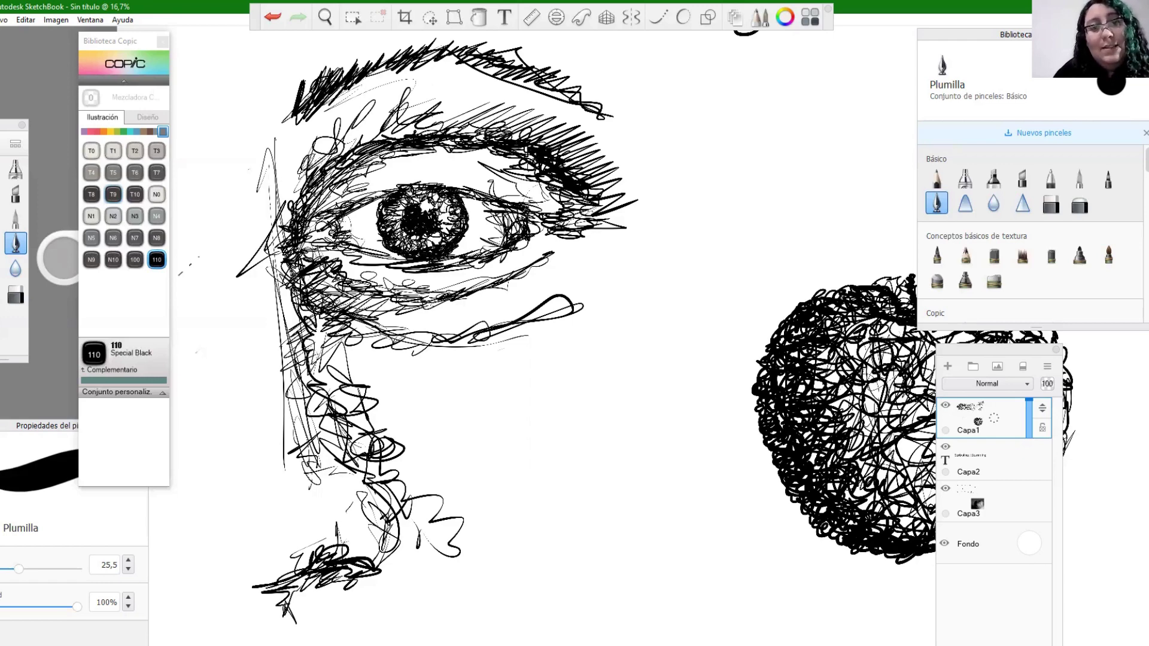
mouse_move(319, 223)
mouse_down()
mouse_move(311, 238)
mouse_move(395, 184)
mouse_move(530, 228)
mouse_move(456, 259)
mouse_move(398, 265)
mouse_move(325, 246)
mouse_move(388, 248)
mouse_up()
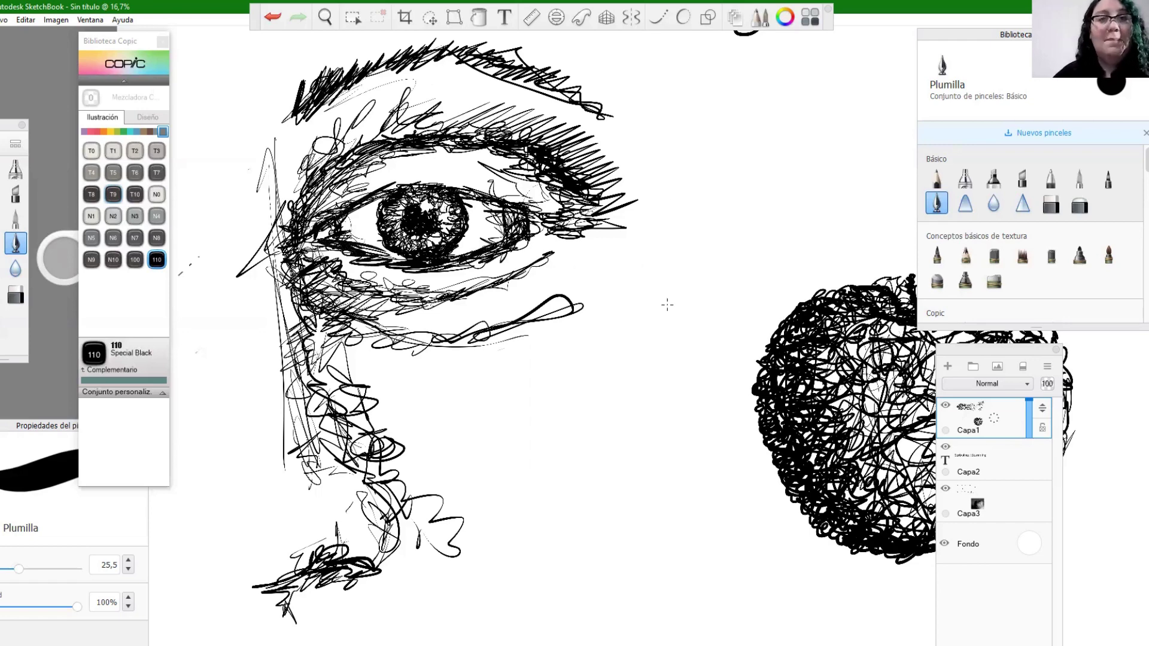
- Zoom out to review the whole page with the value scale, eye and apple studies
click(325, 18)
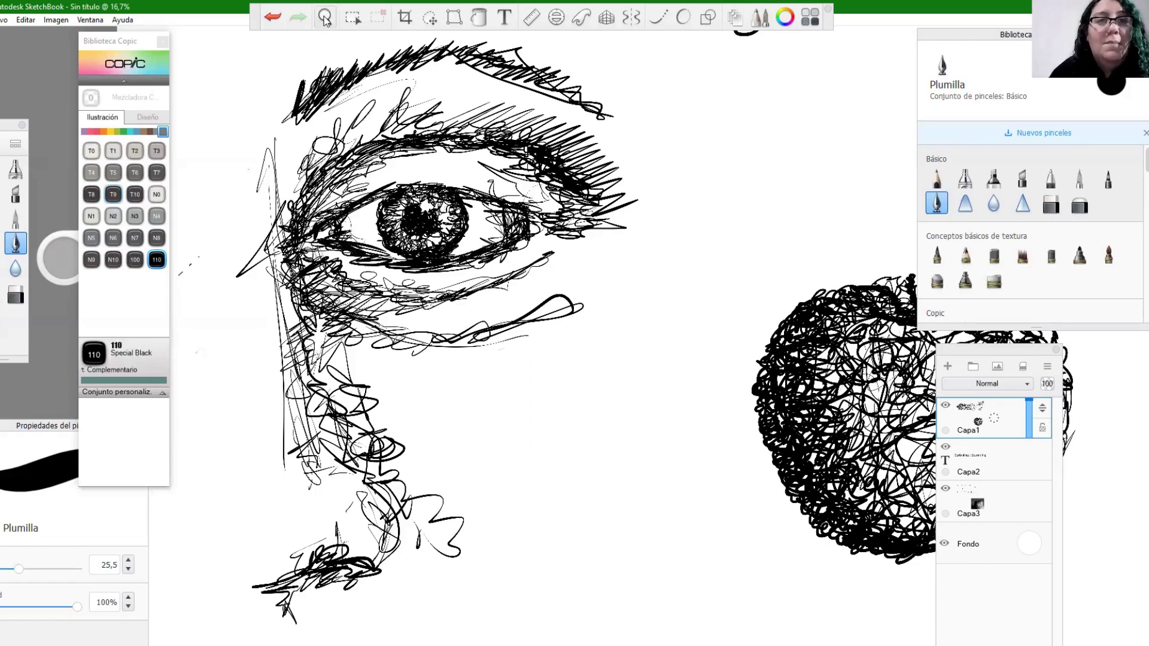
drag(506, 226, 472, 262)
drag(611, 148, 534, 282)
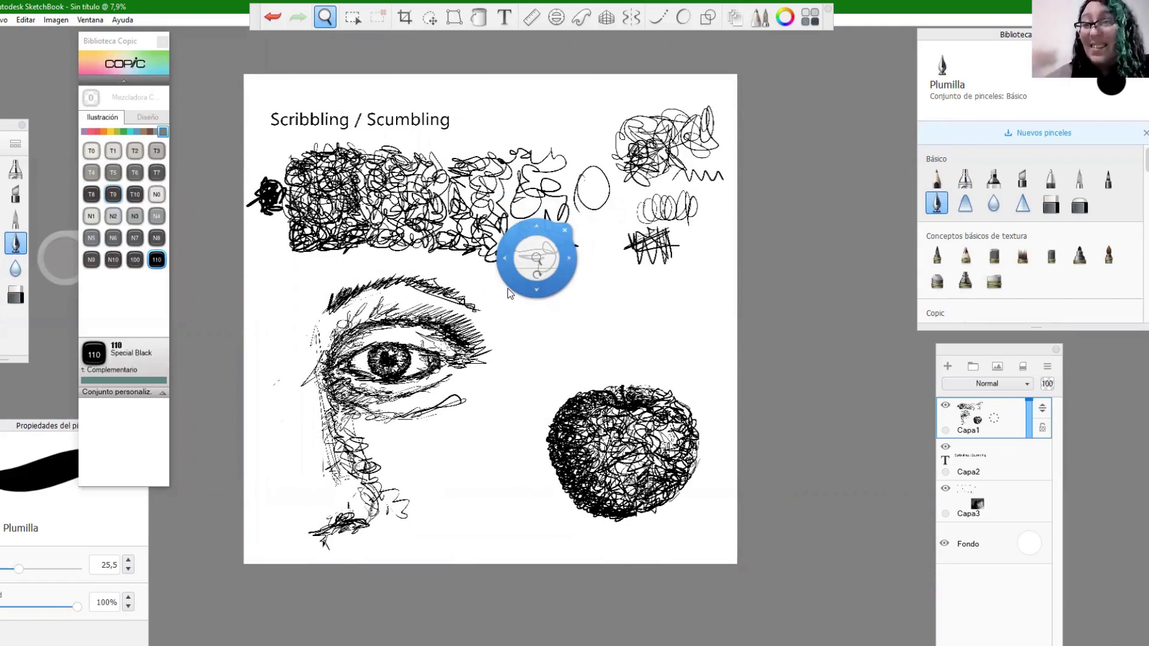
mouse_move(508, 292)
mouse_down()
mouse_move(868, 162)
mouse_move(874, 79)
mouse_move(716, 99)
mouse_up()
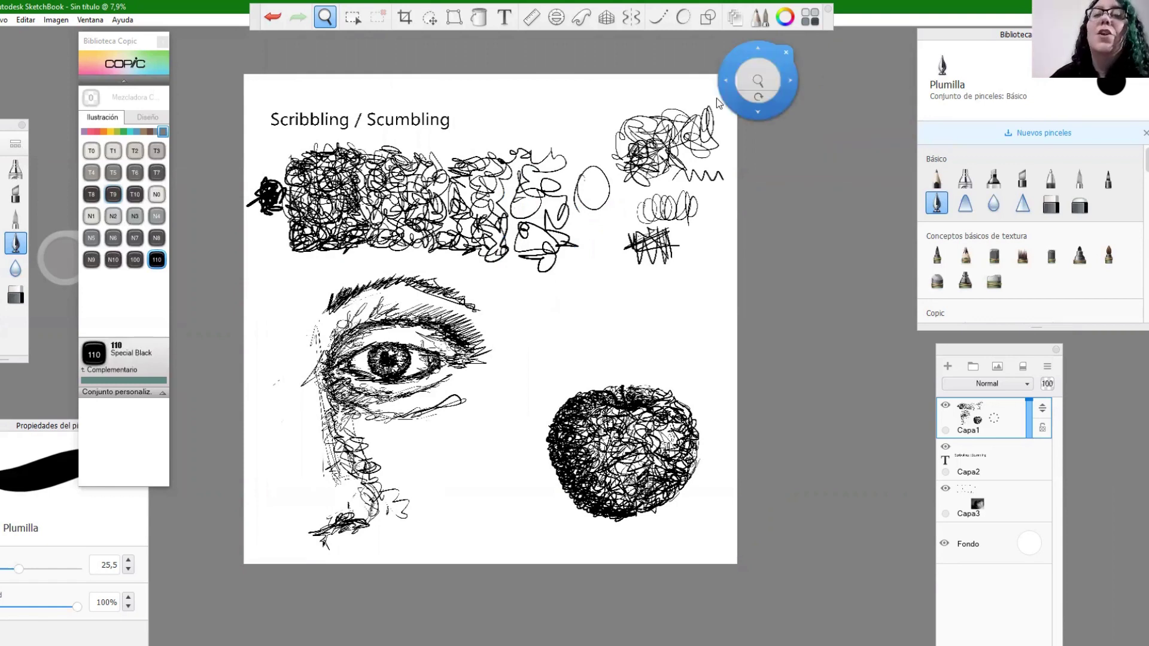
drag(716, 98, 805, 63)
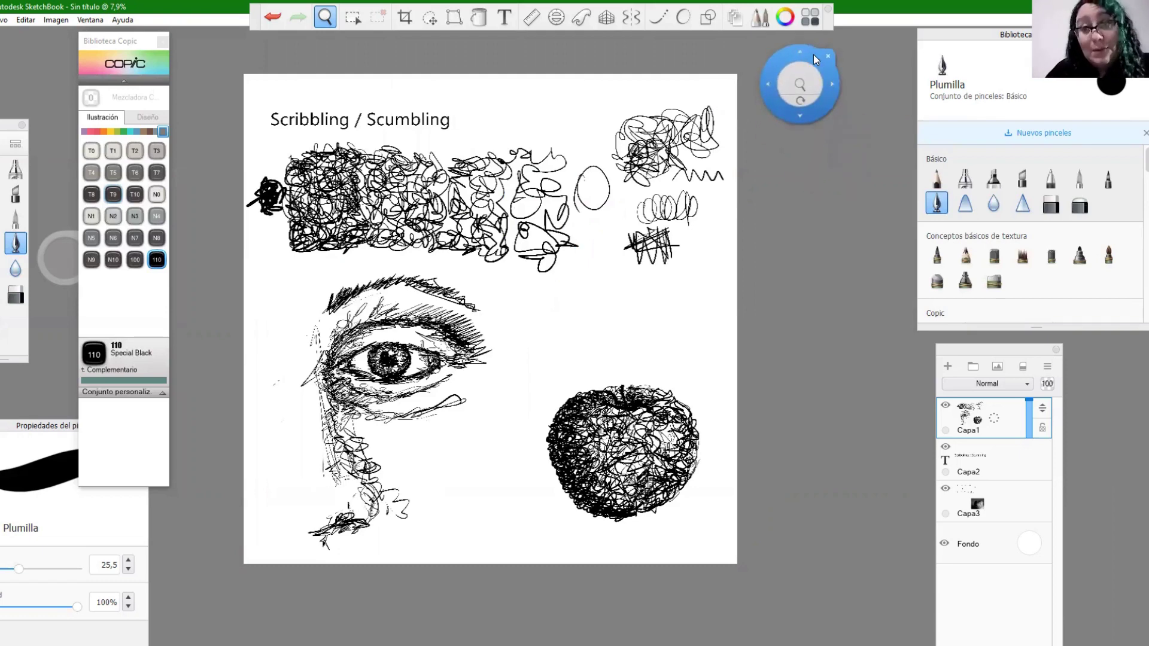